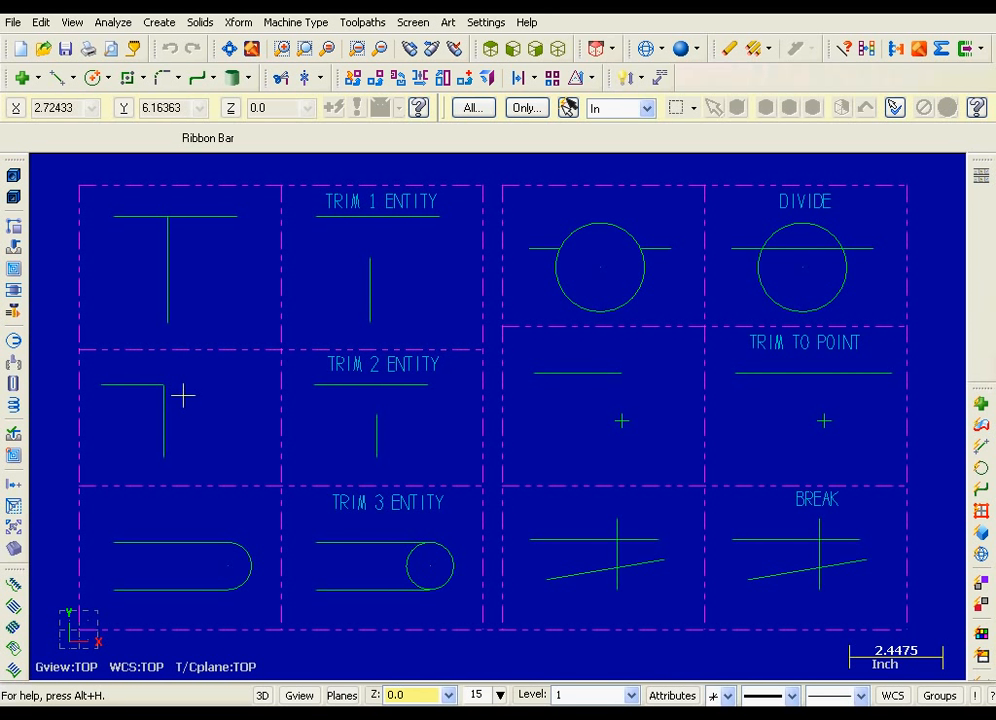
Start Trim / Break / Extend and read the Trim 1 Entity button definition in its help topic
{"action": "left_click", "coordinate": [41, 22]}
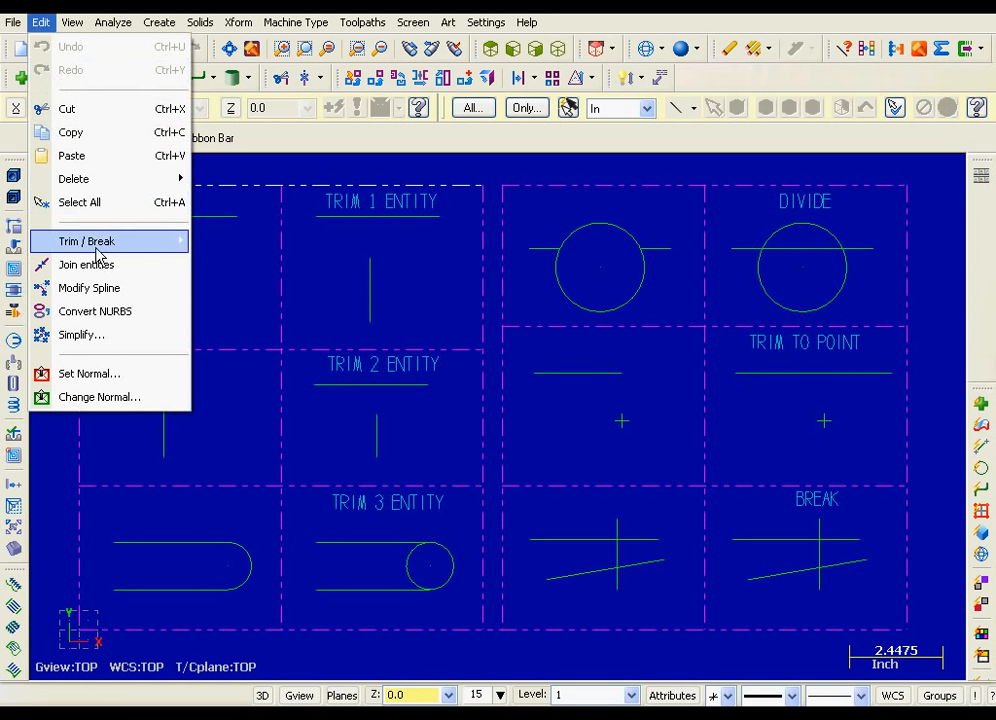
{"action": "mouse_move", "coordinate": [100, 246]}
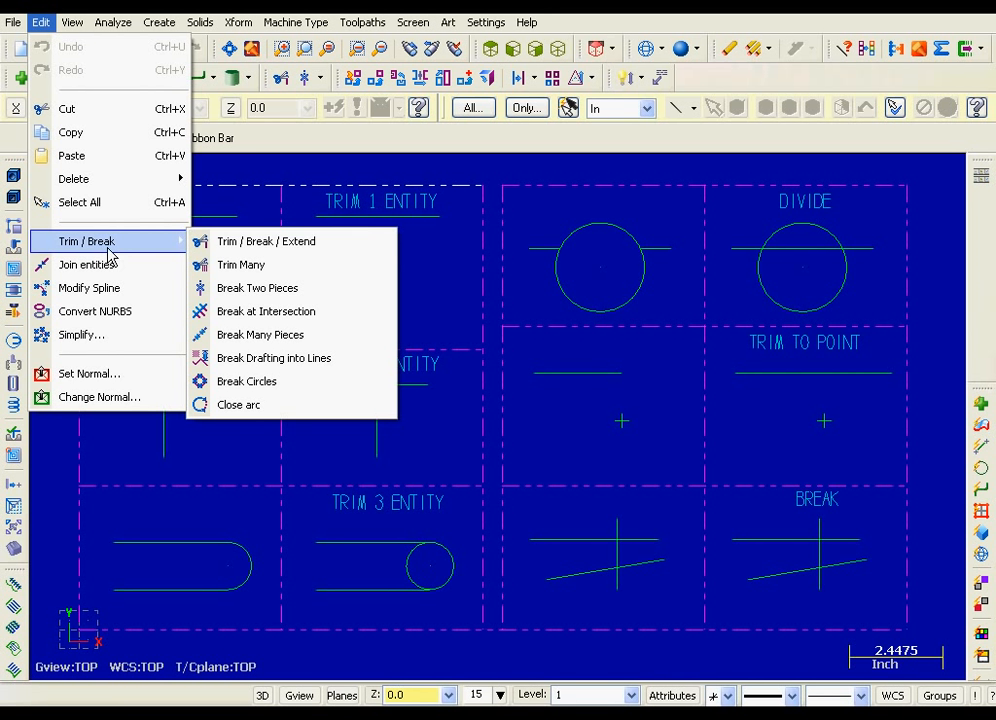
{"action": "left_click", "coordinate": [338, 245]}
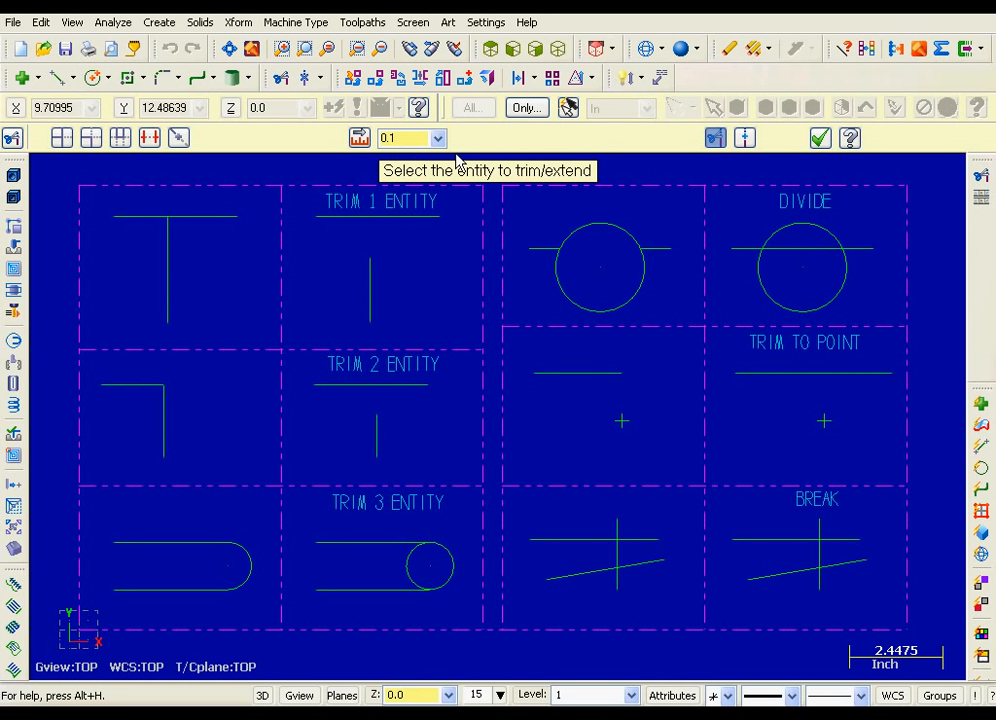
{"action": "left_click", "coordinate": [851, 139]}
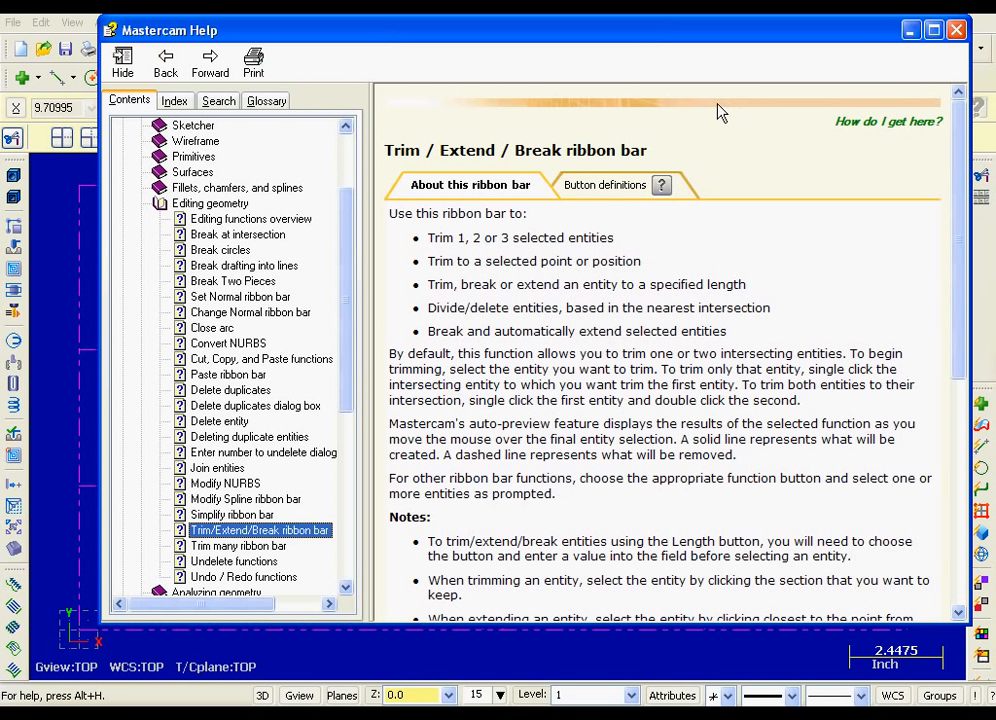
{"action": "left_click", "coordinate": [610, 192]}
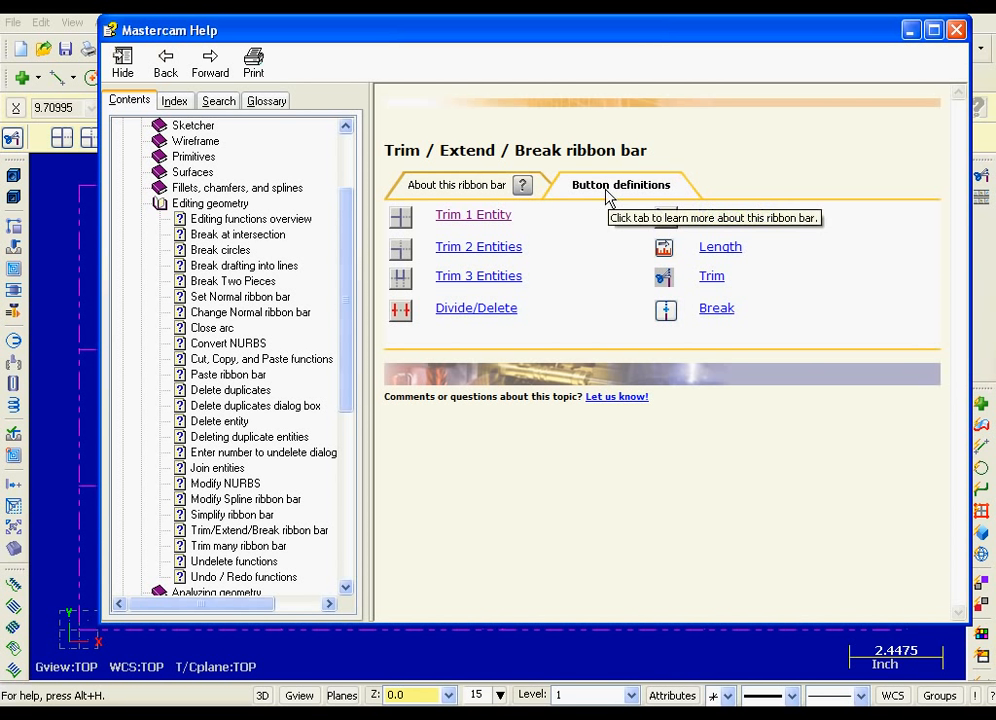
{"action": "left_click", "coordinate": [476, 222]}
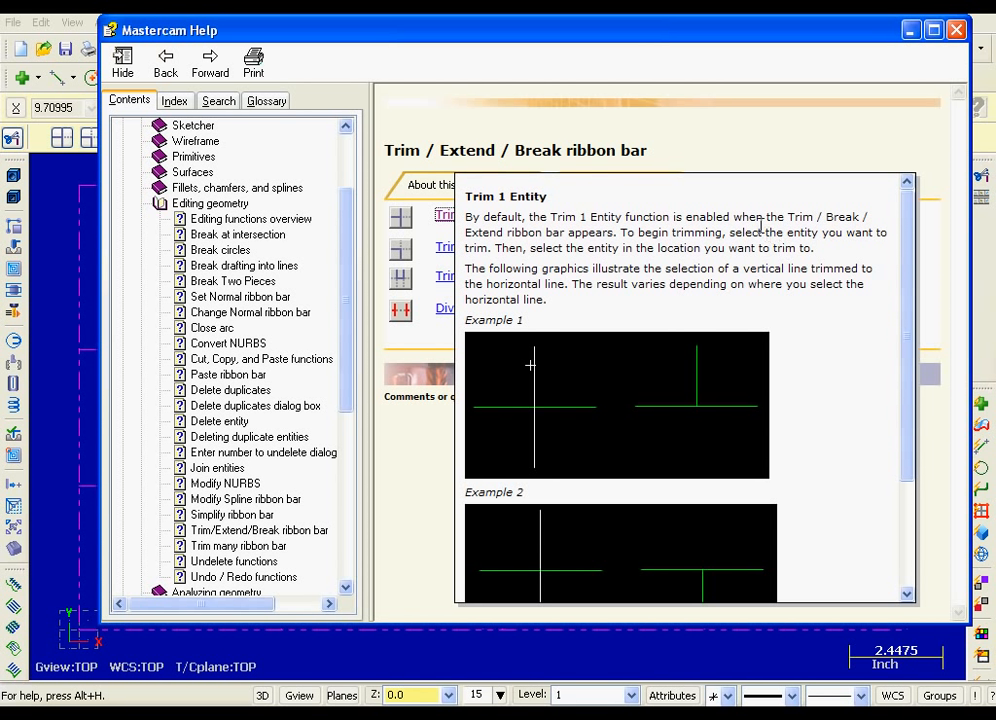
{"action": "left_click", "coordinate": [956, 31]}
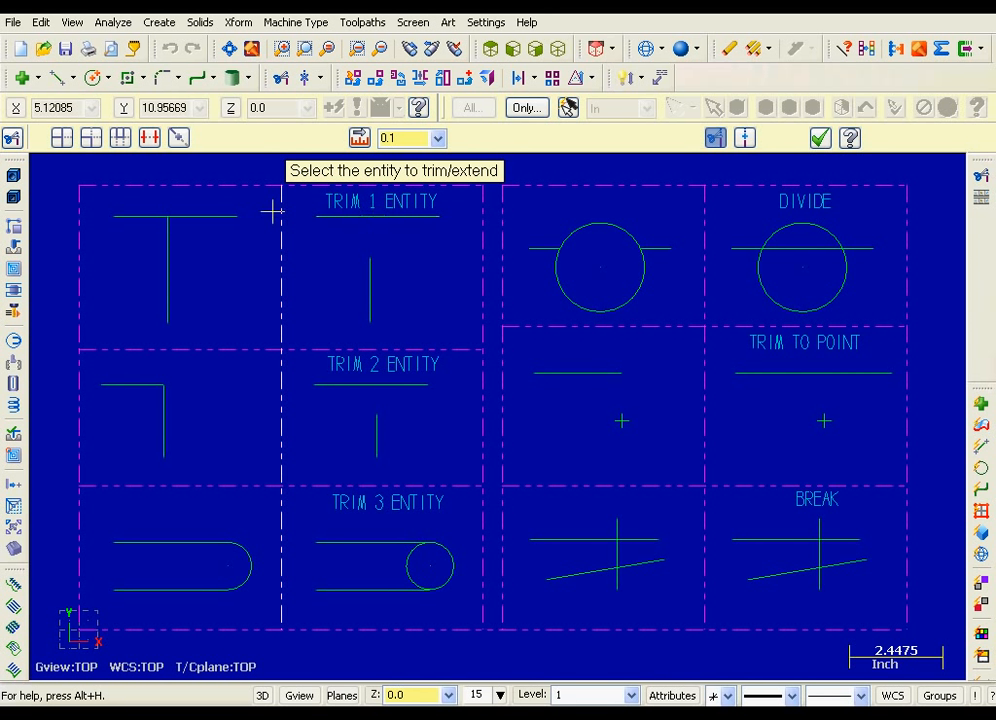
Extend the vertical line in the TRIM 1 ENTITY cell to the horizontal line above it using Trim 1 Entity
{"action": "left_click", "coordinate": [61, 140]}
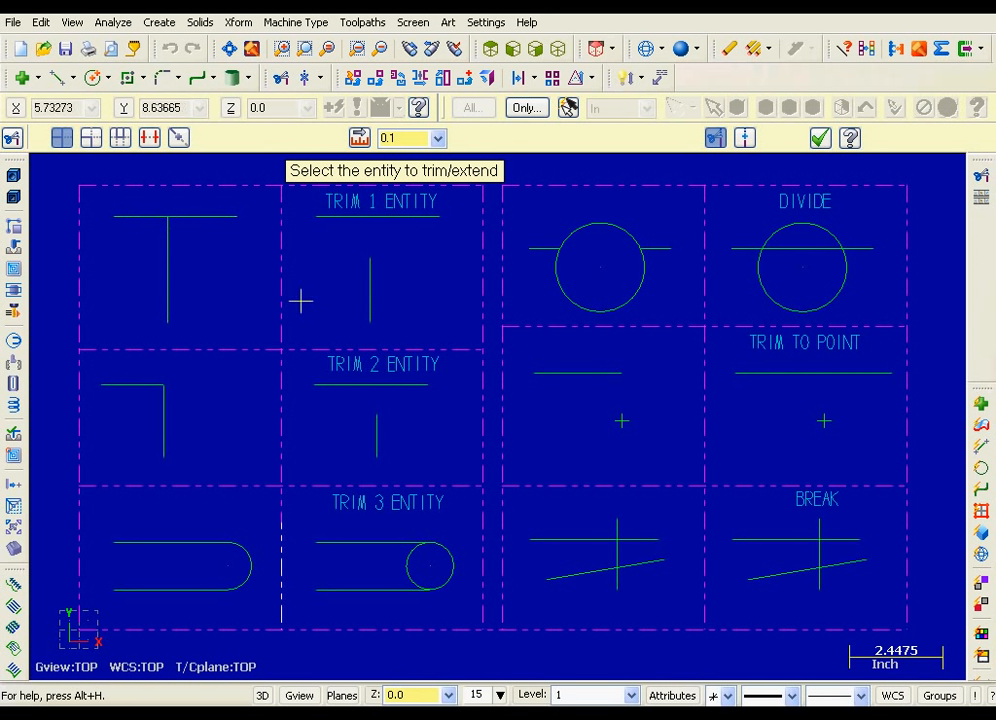
{"action": "left_click", "coordinate": [364, 284]}
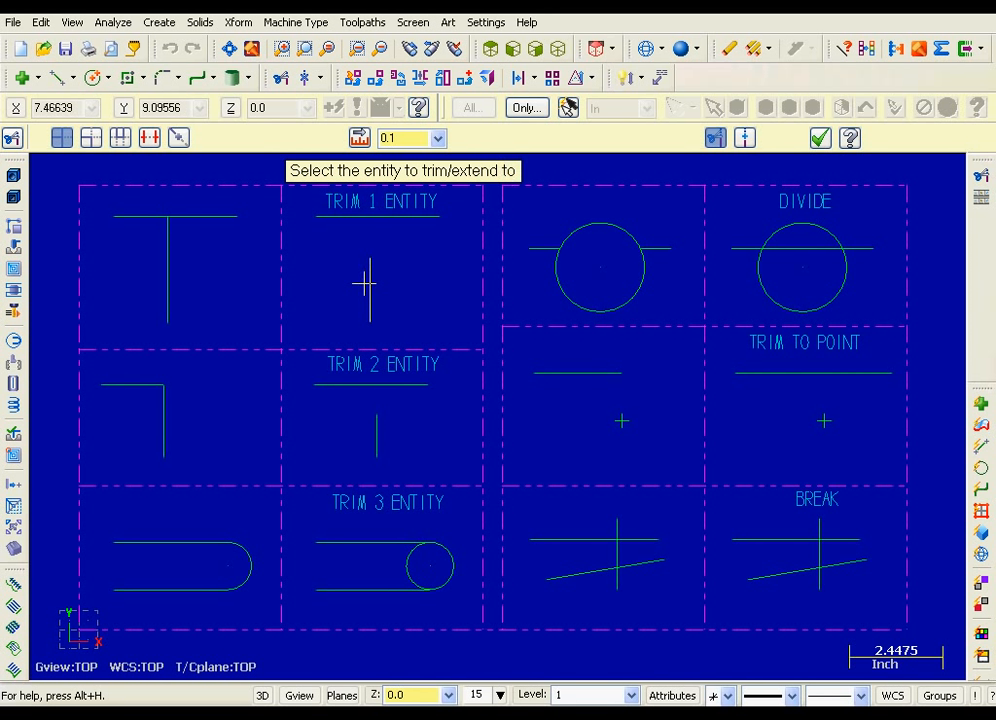
{"action": "left_click", "coordinate": [336, 218]}
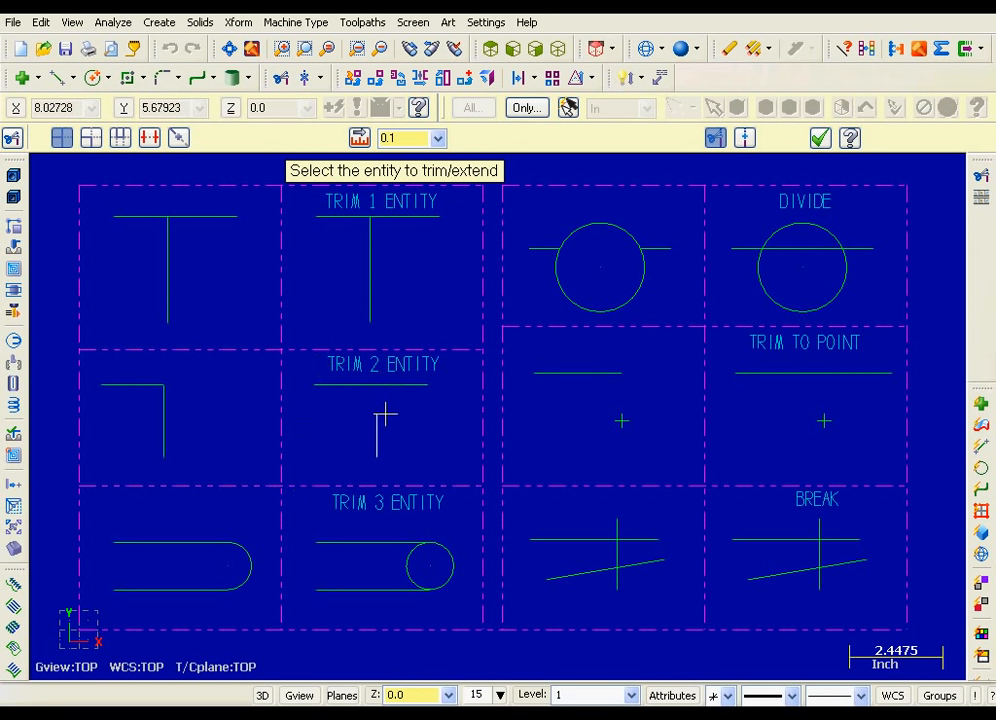
Trim the vertical and horizontal lines in the TRIM 2 ENTITY cell to a corner, keeping the horizontal line's left portion
{"action": "left_click", "coordinate": [92, 138]}
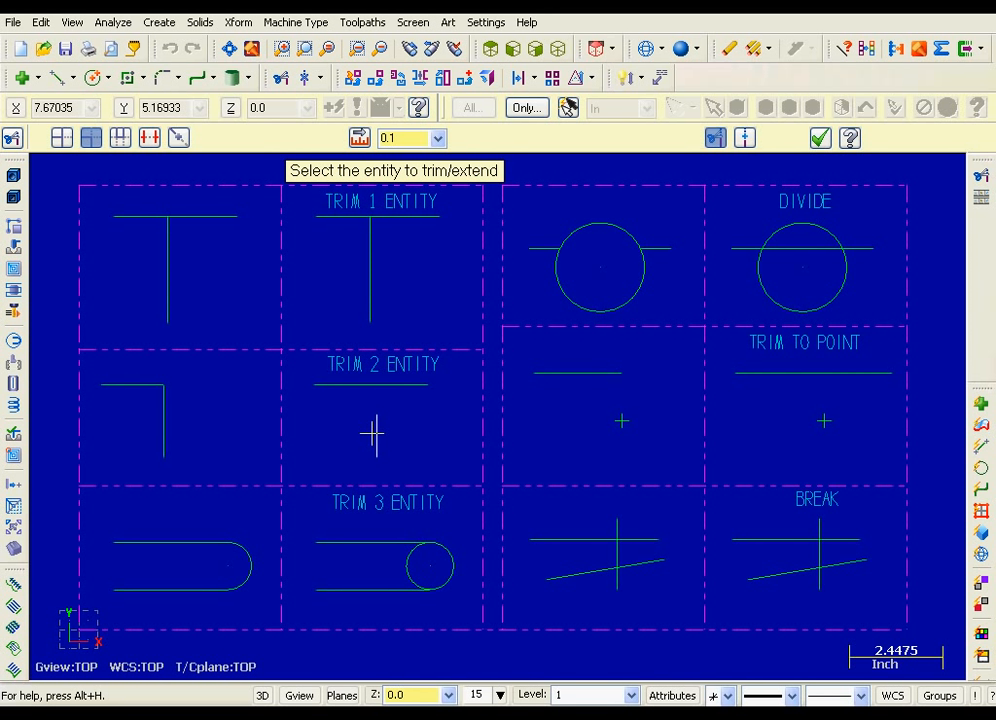
{"action": "left_click", "coordinate": [323, 385]}
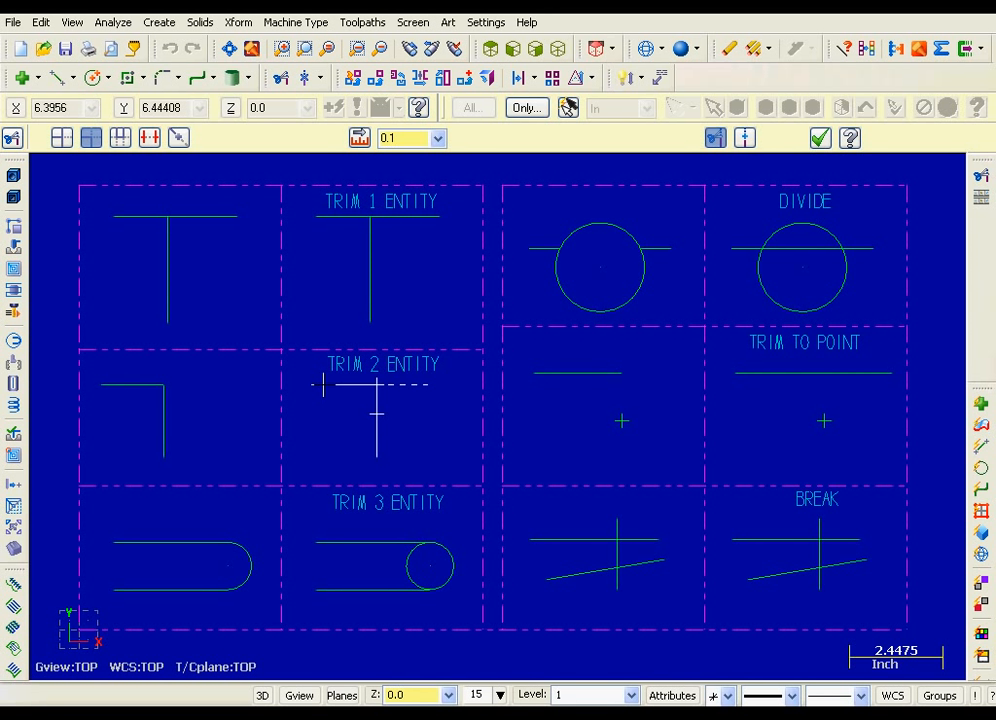
{"action": "left_click", "coordinate": [323, 385]}
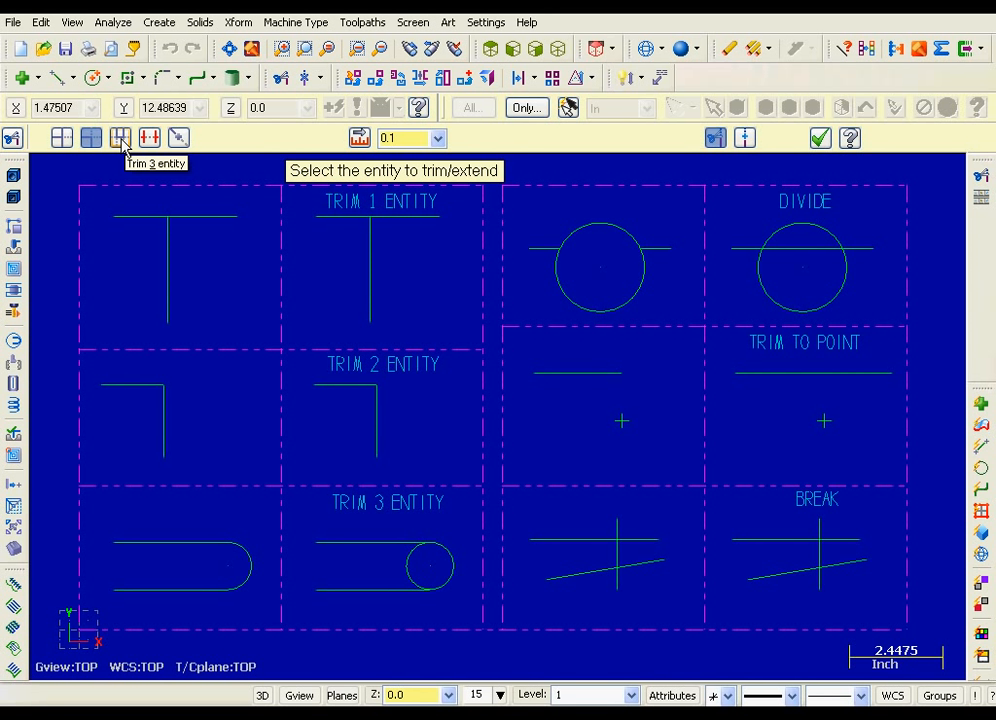
Trim the two horizontal lines and the circle in the TRIM 3 ENTITY cell together, keeping the circle's outer right half
{"action": "left_click", "coordinate": [121, 140]}
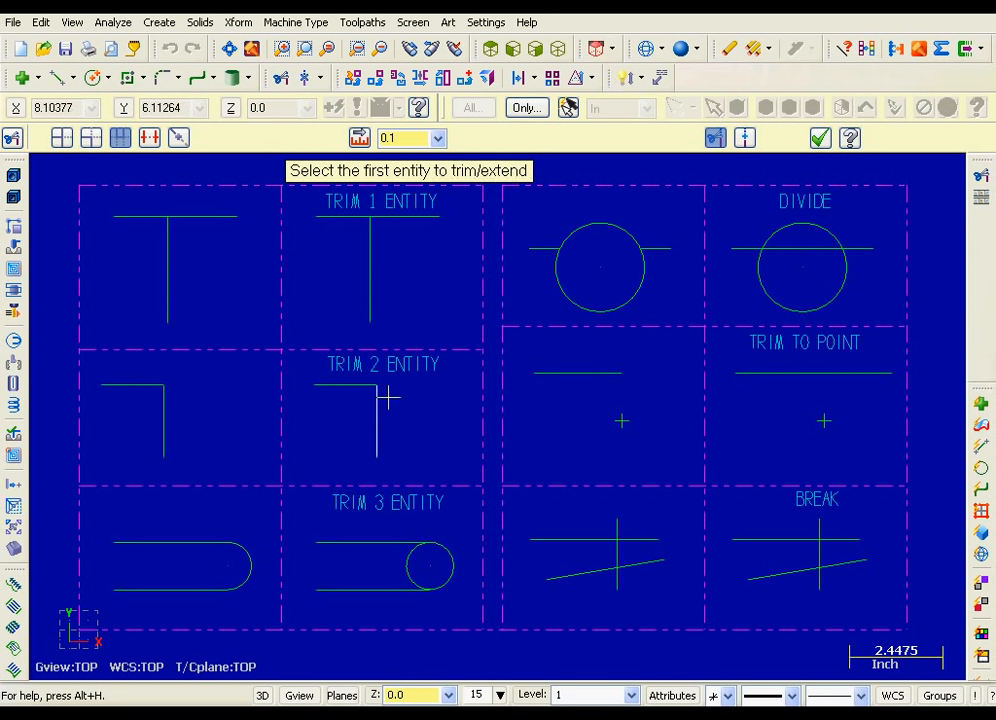
{"action": "left_click", "coordinate": [364, 545]}
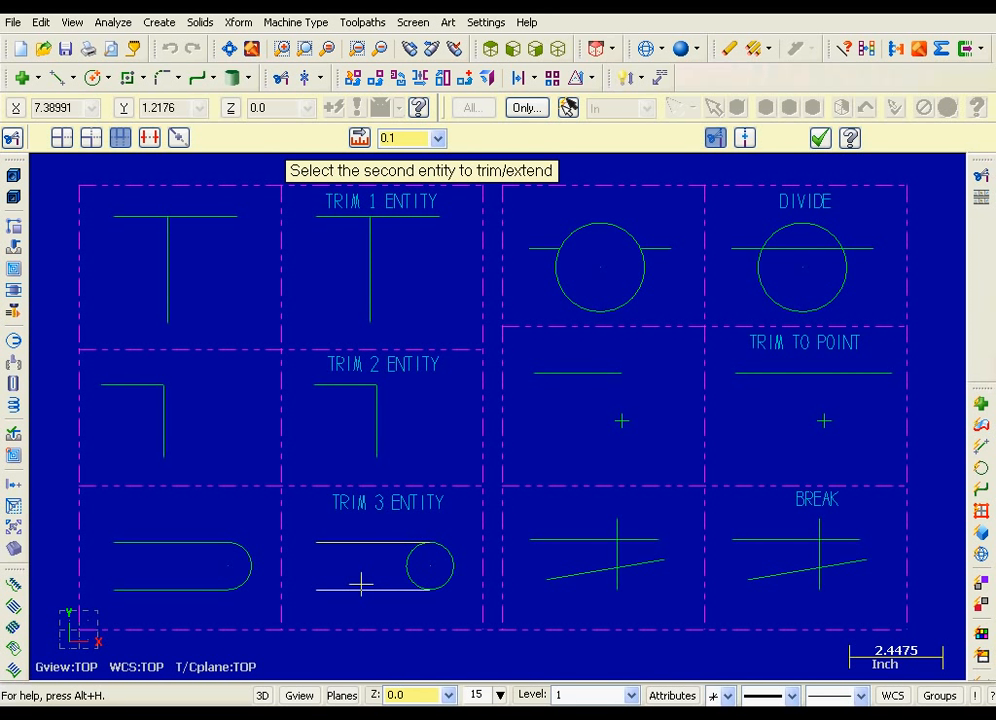
{"action": "left_click", "coordinate": [361, 583]}
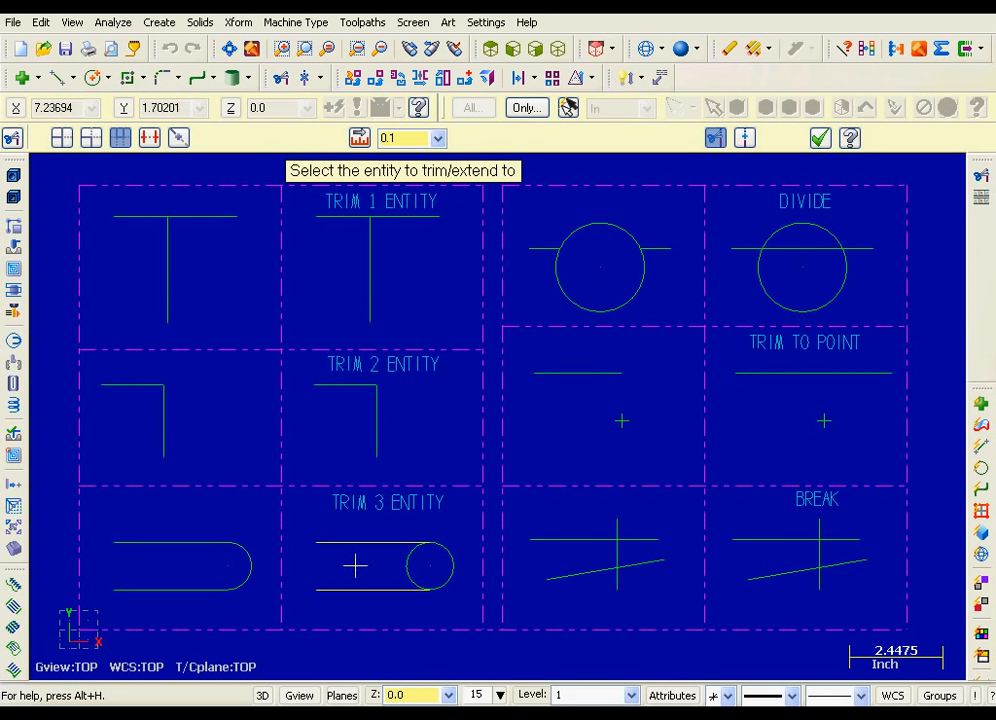
{"action": "left_click", "coordinate": [452, 567]}
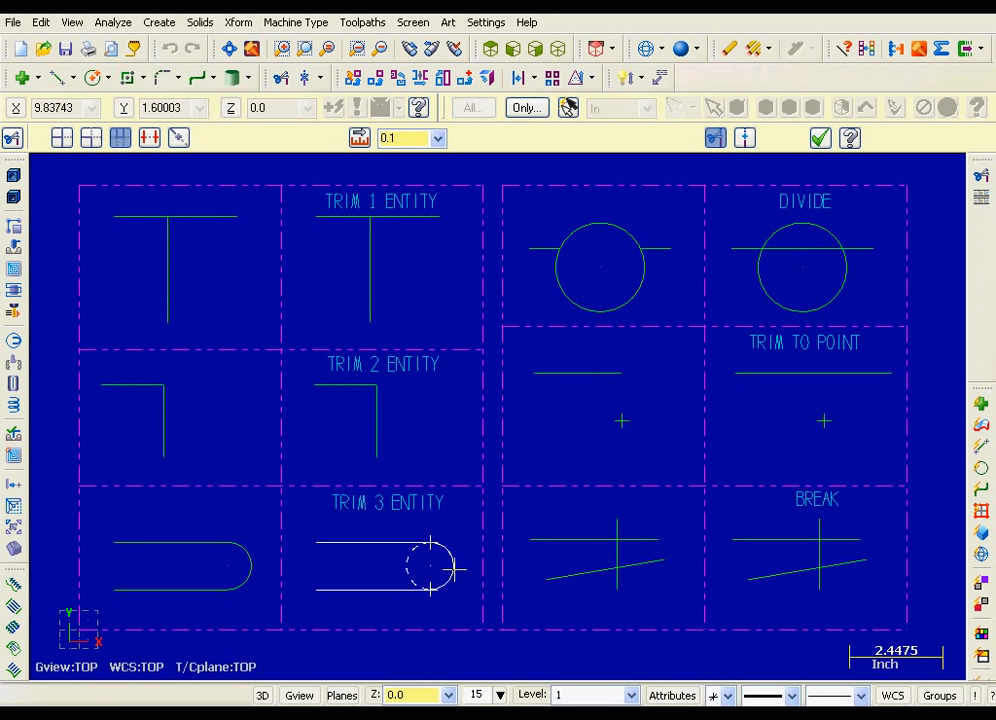
{"action": "left_click", "coordinate": [454, 569]}
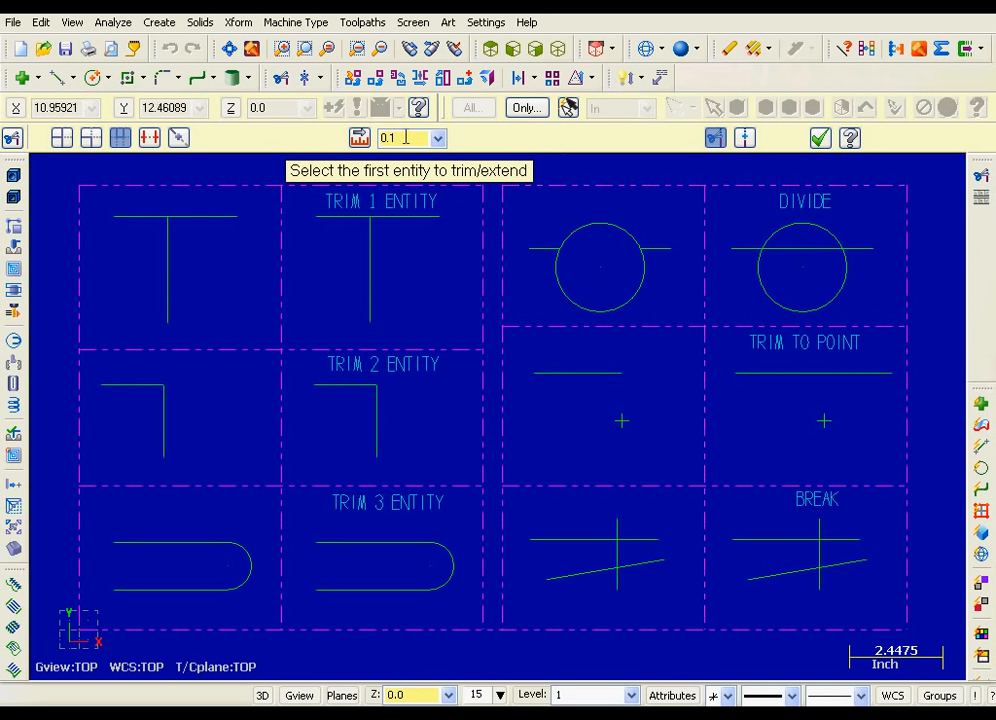
Divide out the line segment inside the DIVIDE circle, and trim the TRIM TO POINT line to the point below, keeping its left portion
{"action": "left_click", "coordinate": [150, 140]}
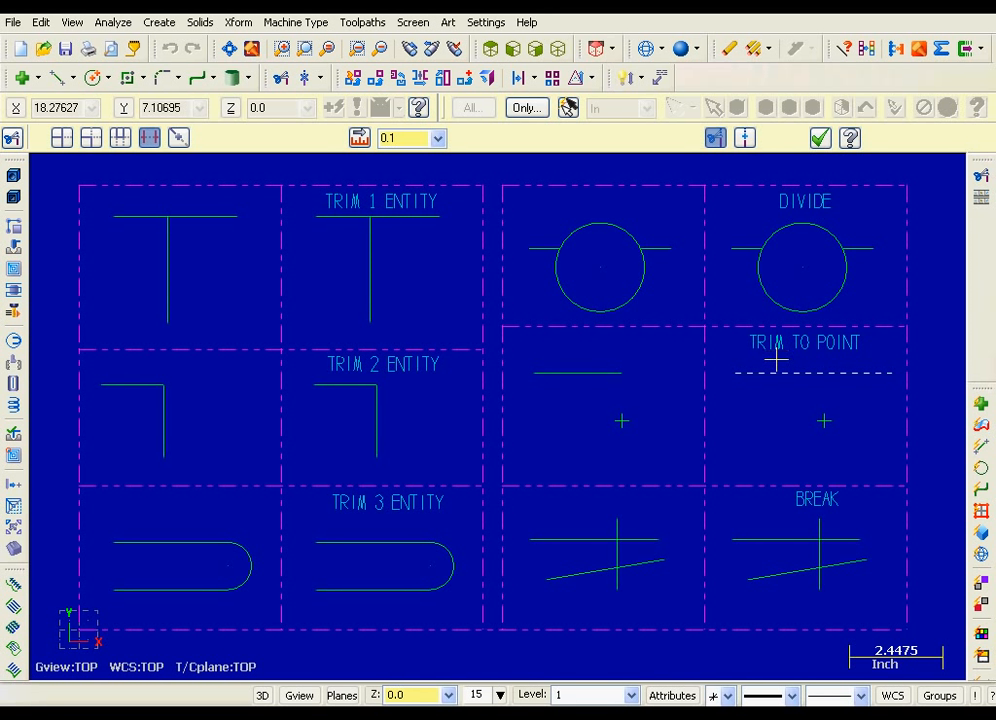
{"action": "left_click", "coordinate": [179, 140]}
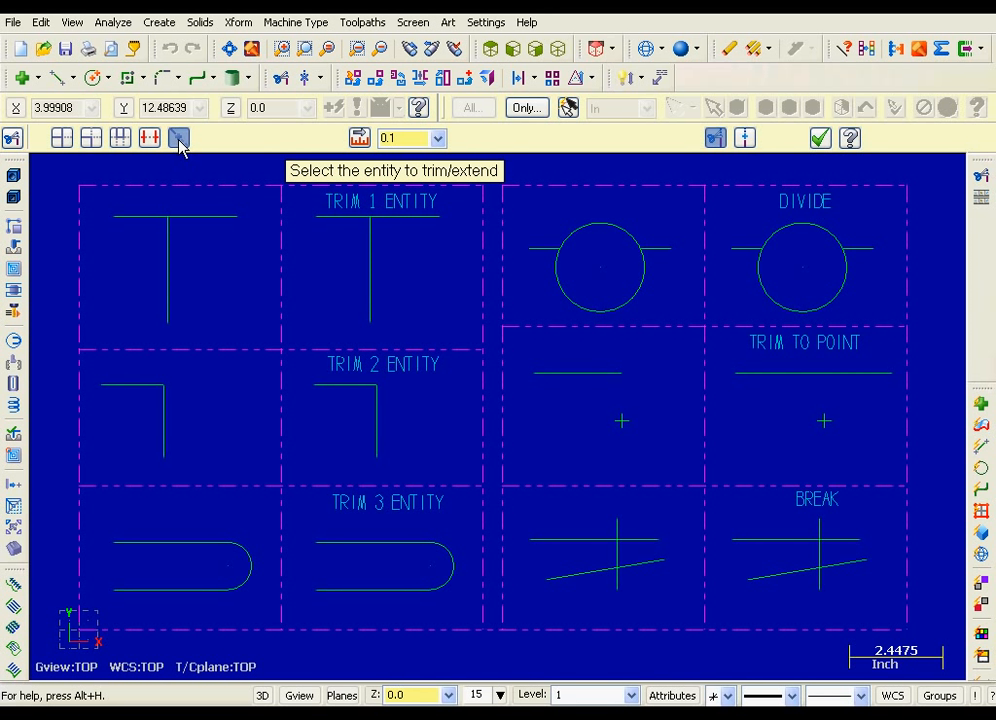
{"action": "left_click", "coordinate": [787, 374]}
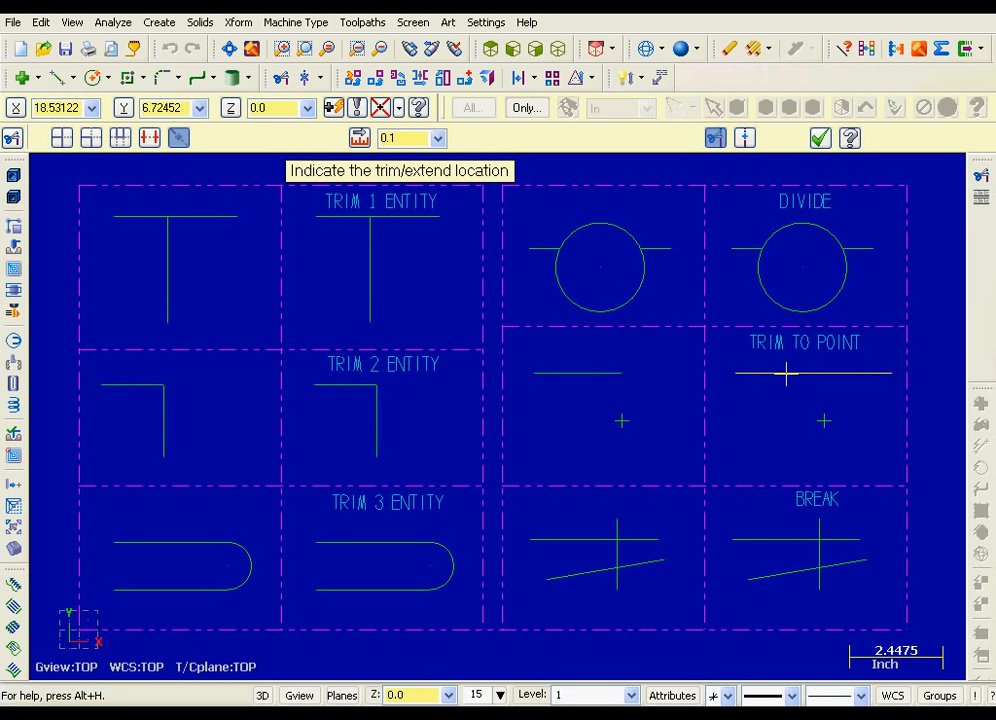
{"action": "left_click", "coordinate": [825, 423]}
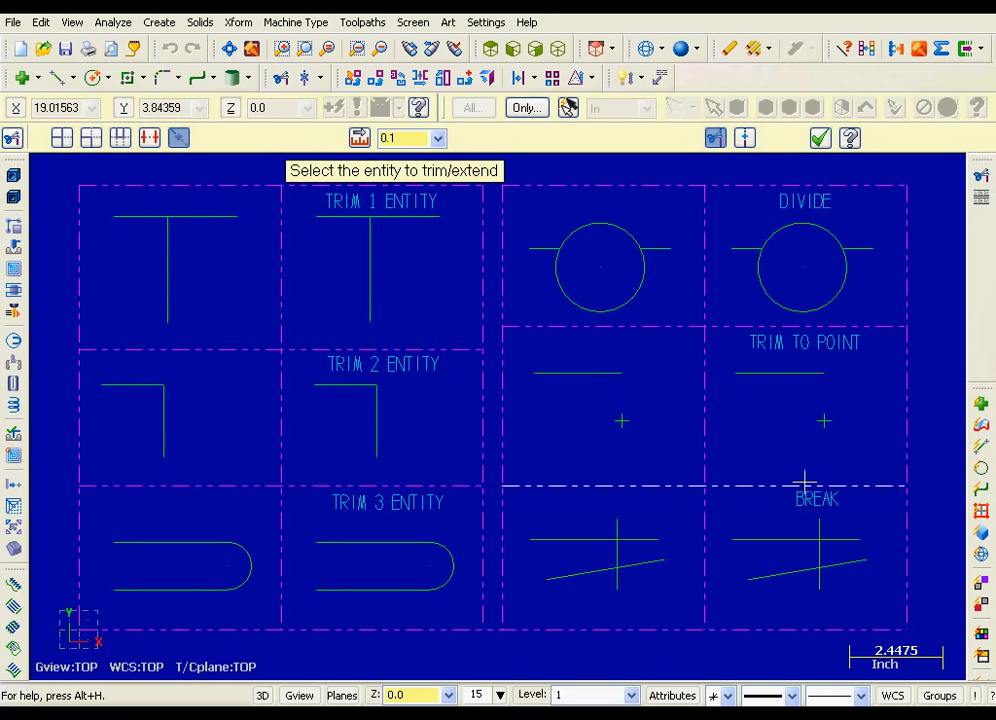
Break the horizontal line in the BREAK cell at its intersection with the vertical line
{"action": "left_click", "coordinate": [745, 140]}
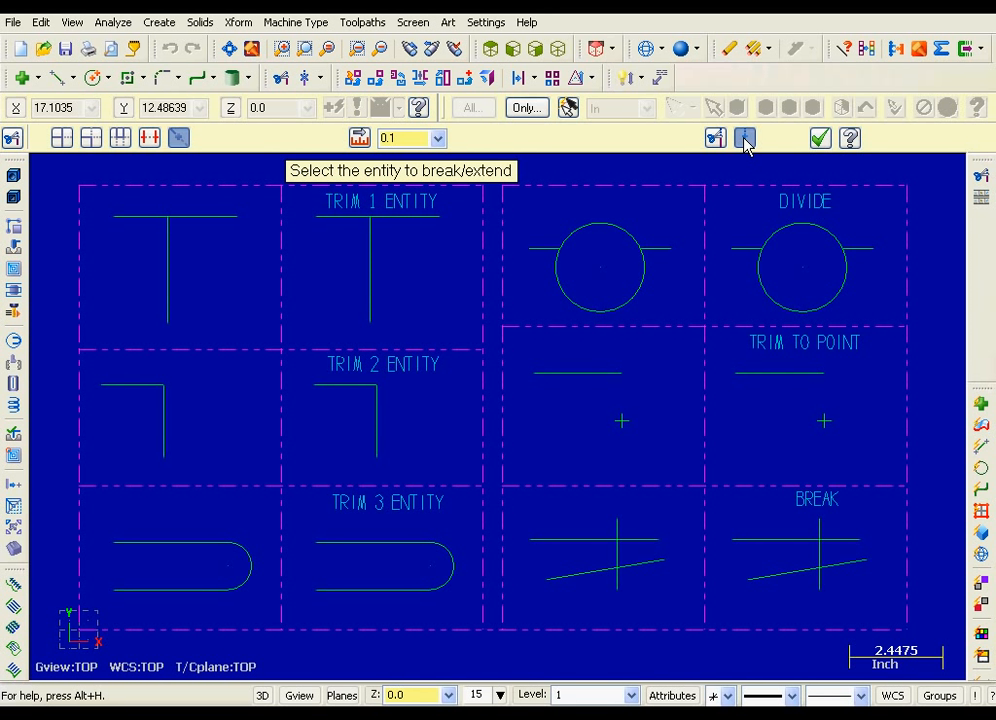
{"action": "left_click", "coordinate": [777, 538]}
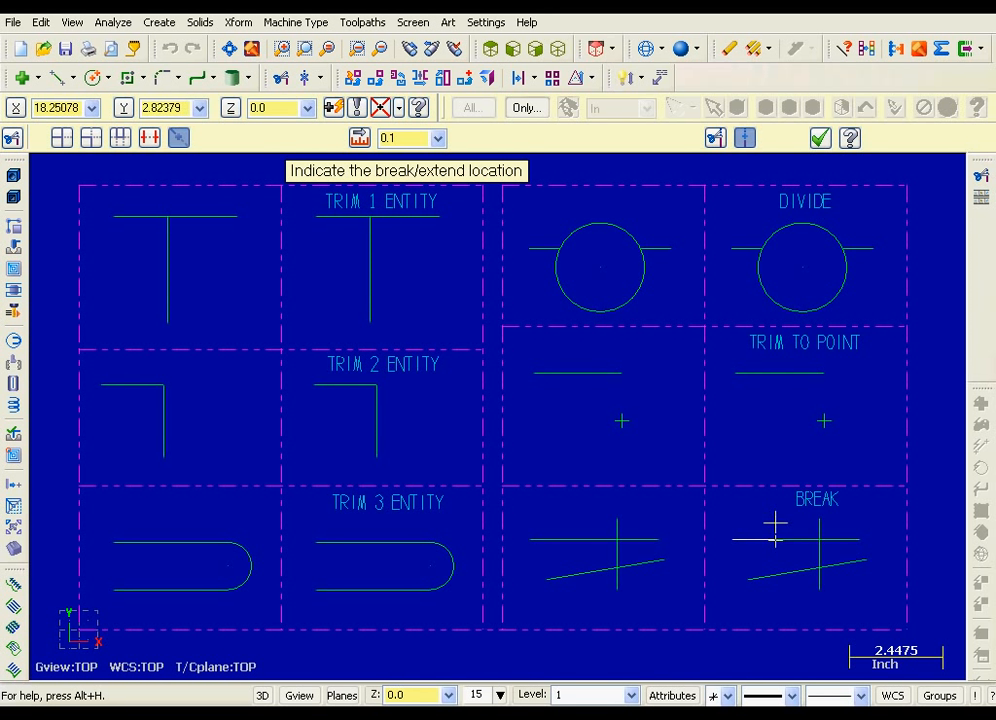
{"action": "left_click", "coordinate": [820, 548]}
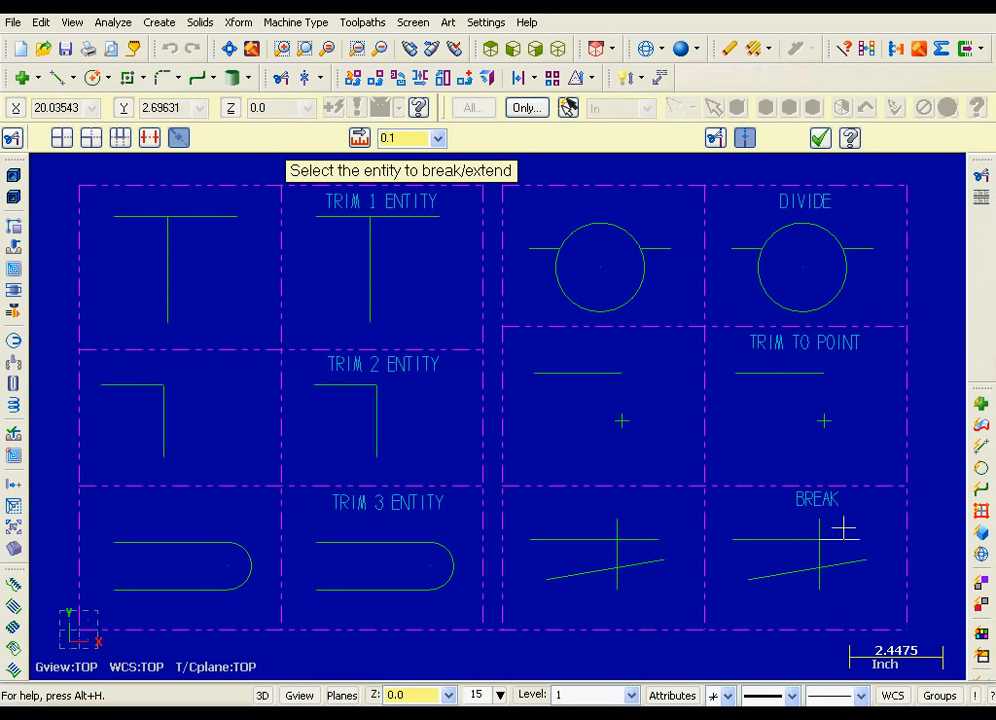
Switch back to trim mode and extend the open end of the reference slot's upper line beside TRIM 3 ENTITY by 0.5
{"action": "left_click", "coordinate": [713, 142]}
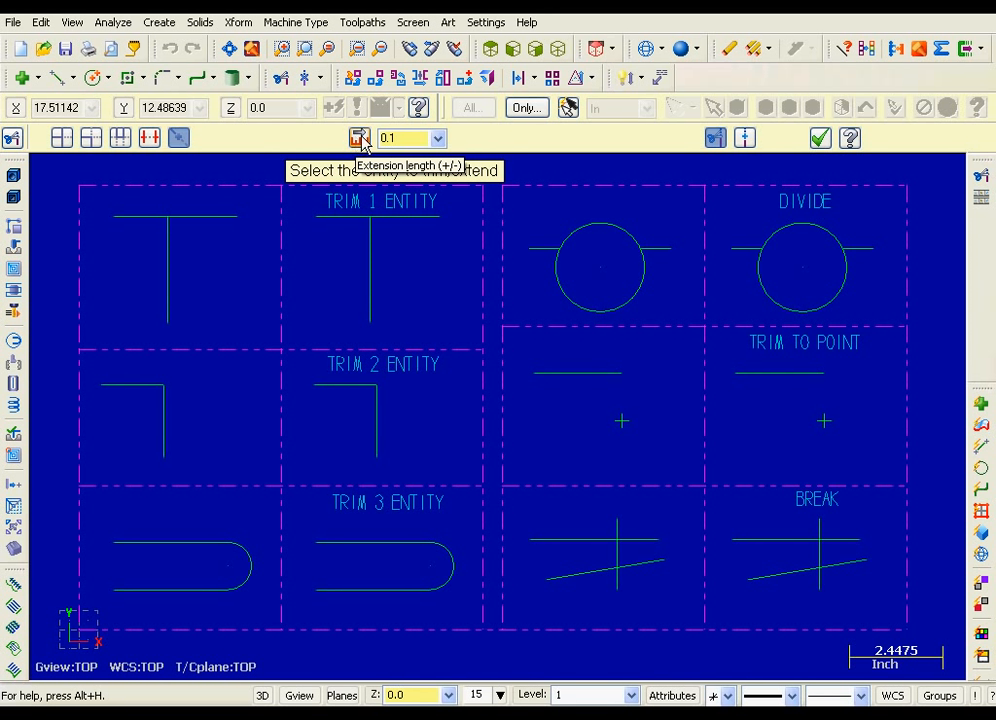
{"action": "left_click", "coordinate": [427, 140]}
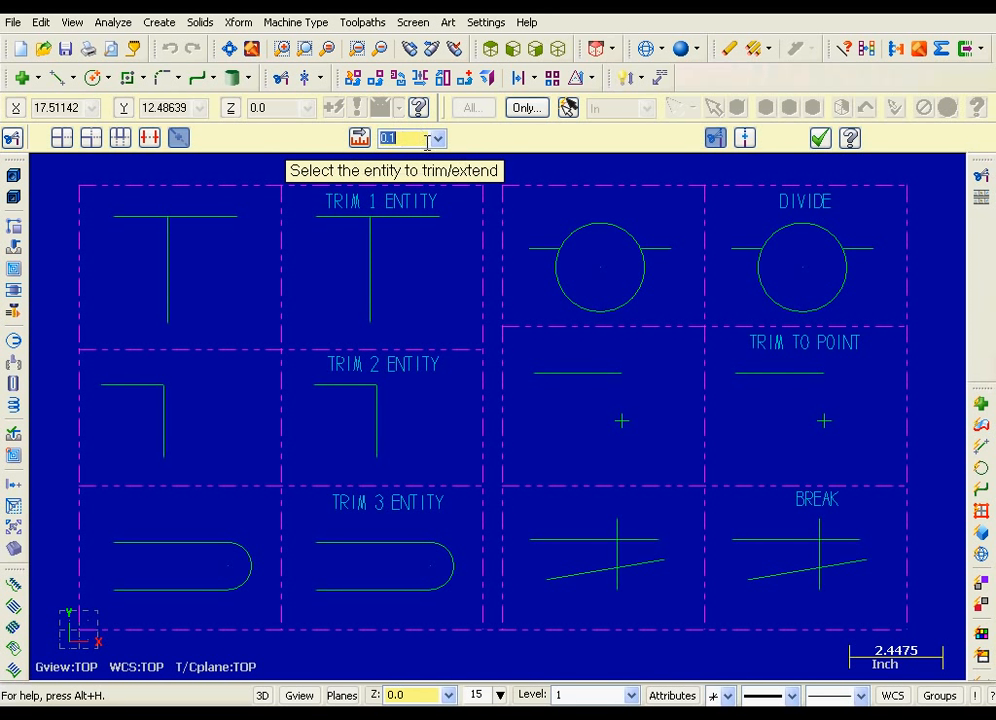
{"action": "type", "text": "0.5"}
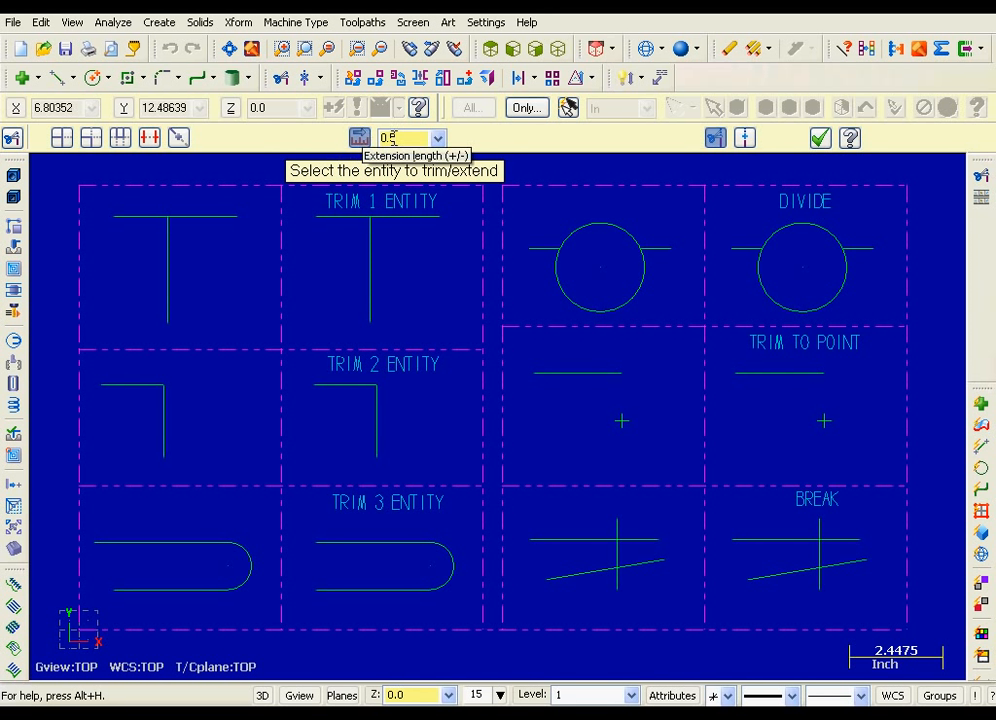
Shorten the open end of the reference slot's lower line with an extension length of -0.5 and finish trimming
{"action": "double_click", "coordinate": [394, 138]}
{"action": "type", "text": "-"}
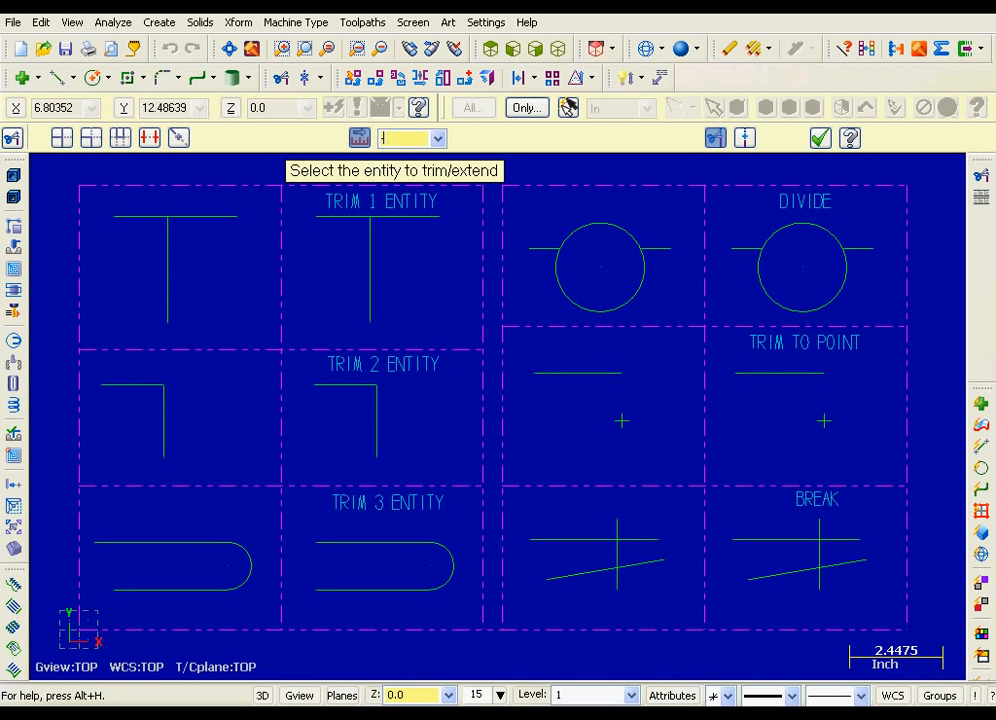
{"action": "type", "text": "0.5"}
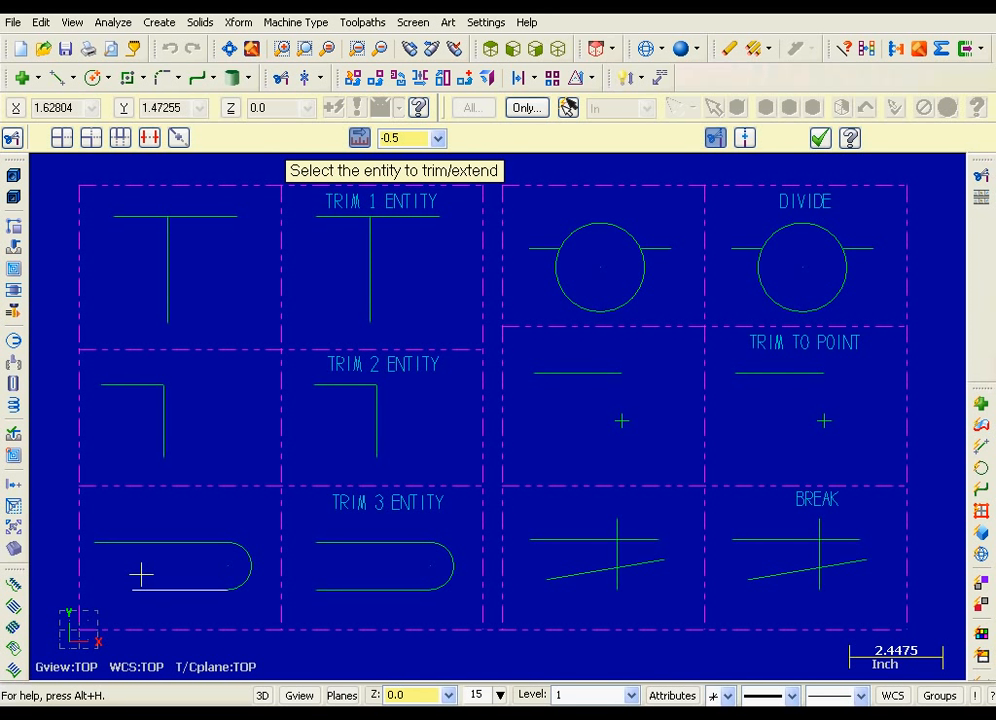
{"action": "left_click", "coordinate": [824, 140]}
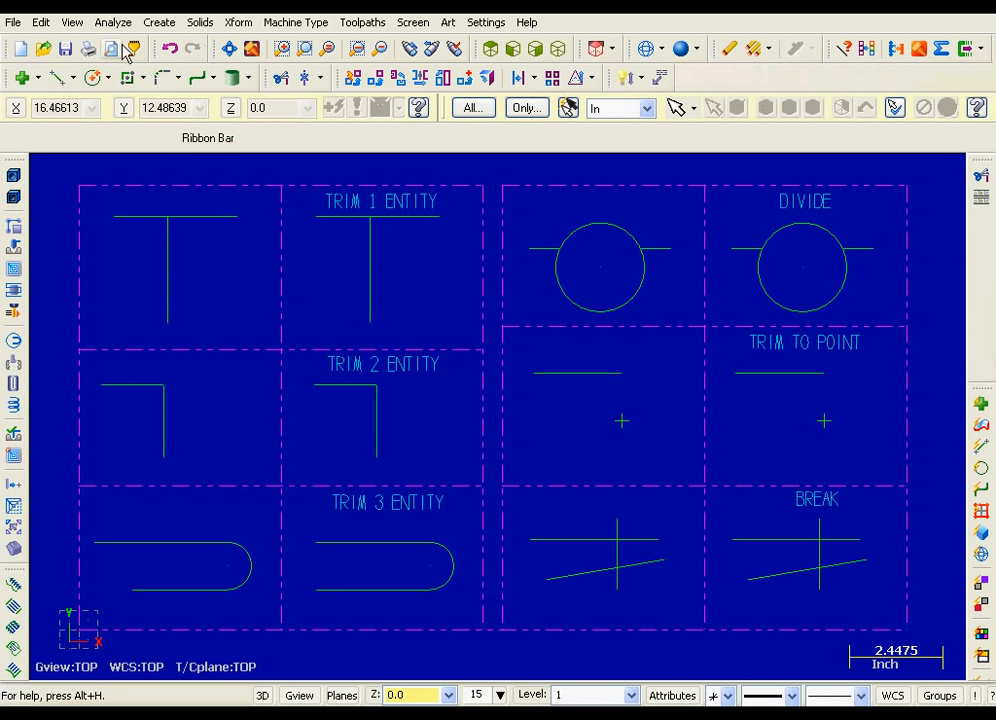
Convert the arc in the TRIM 3 ENTITY cell to a full circle with Close arc
{"action": "left_click", "coordinate": [41, 22]}
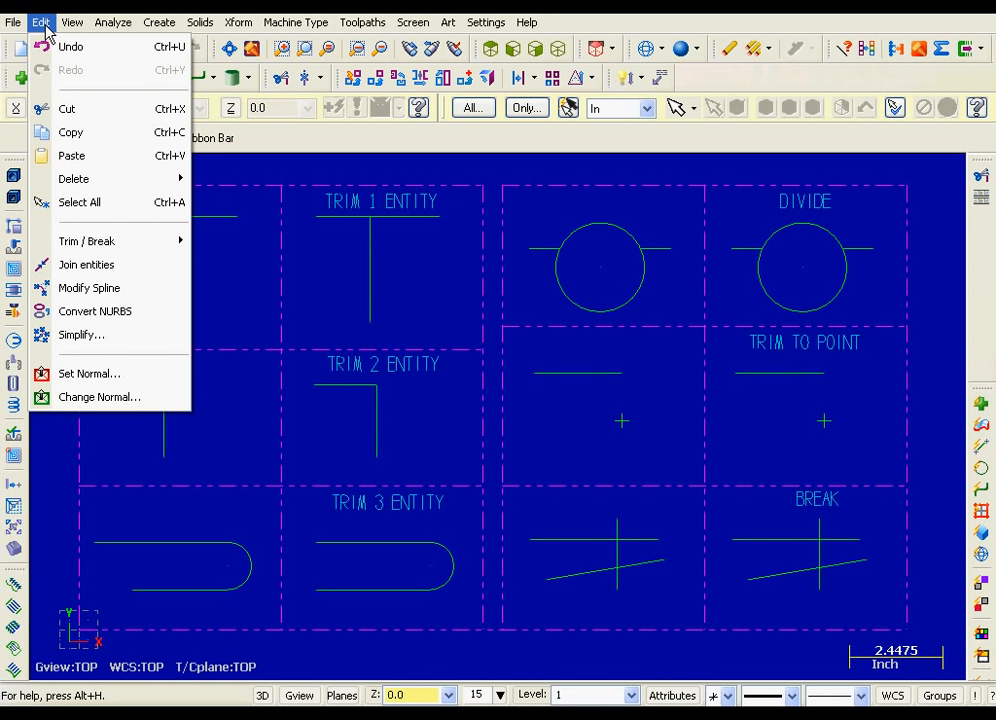
{"action": "mouse_move", "coordinate": [75, 245]}
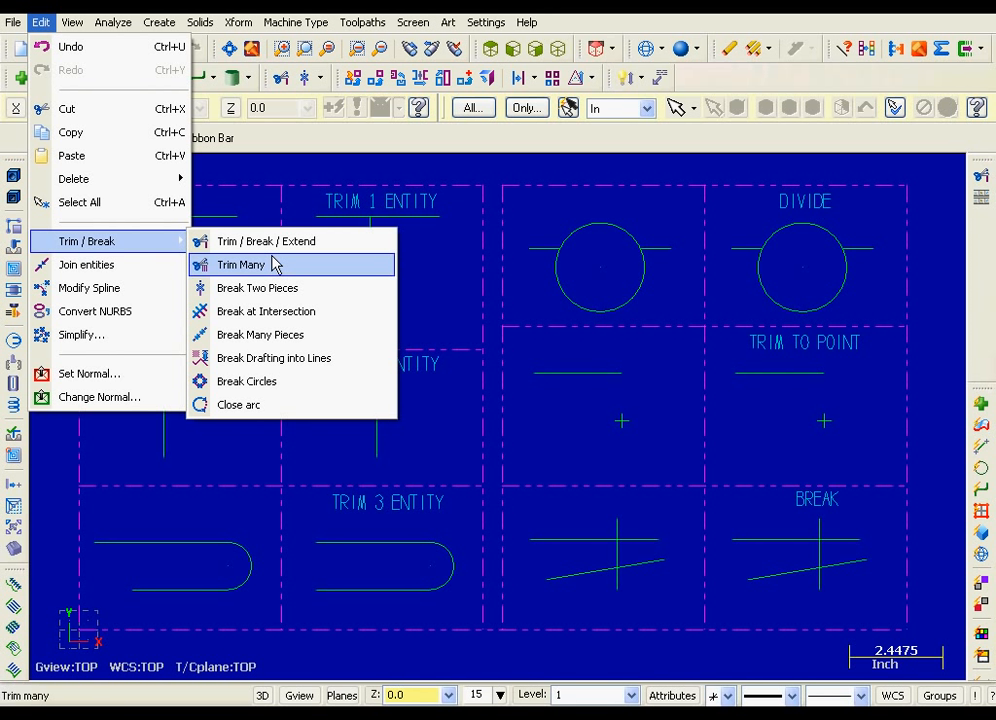
{"action": "left_click", "coordinate": [352, 410]}
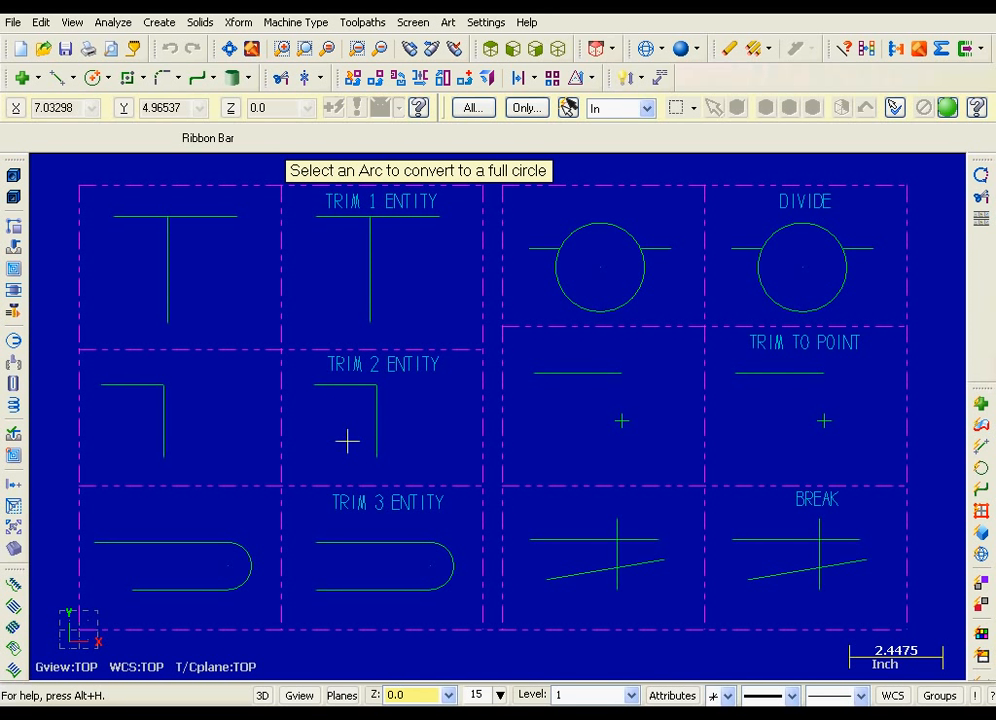
{"action": "left_click", "coordinate": [455, 551]}
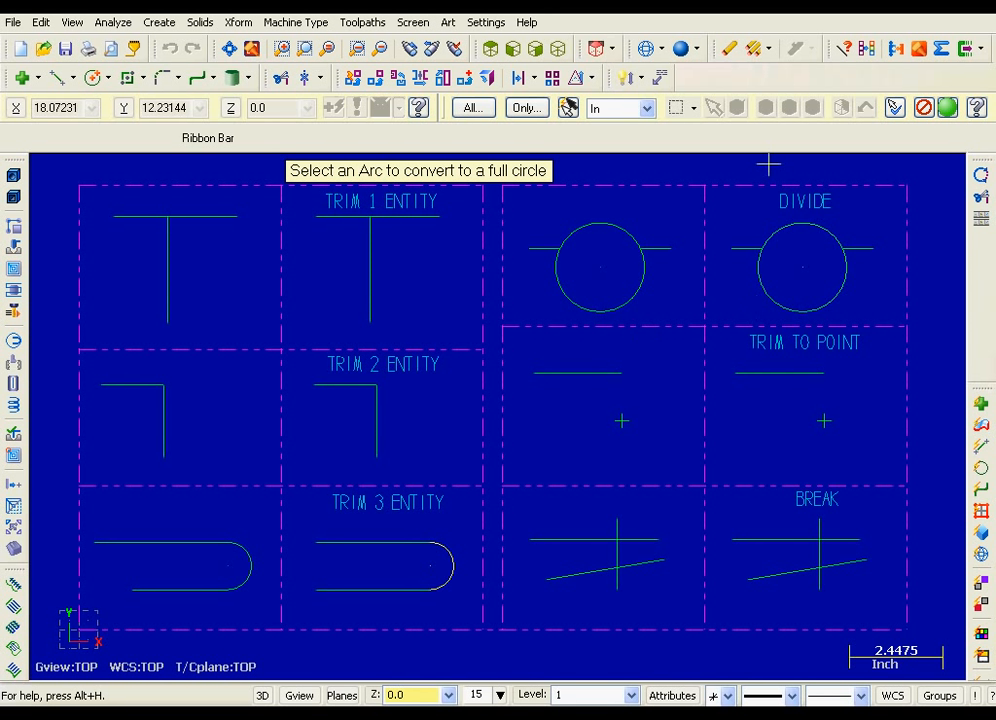
{"action": "left_click", "coordinate": [949, 108]}
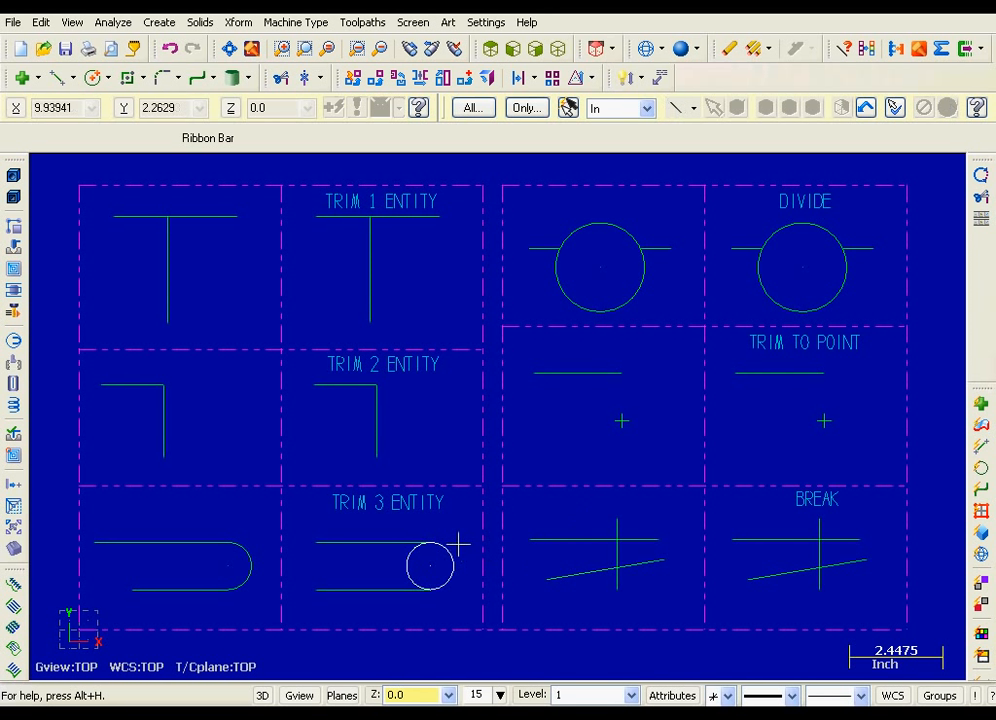